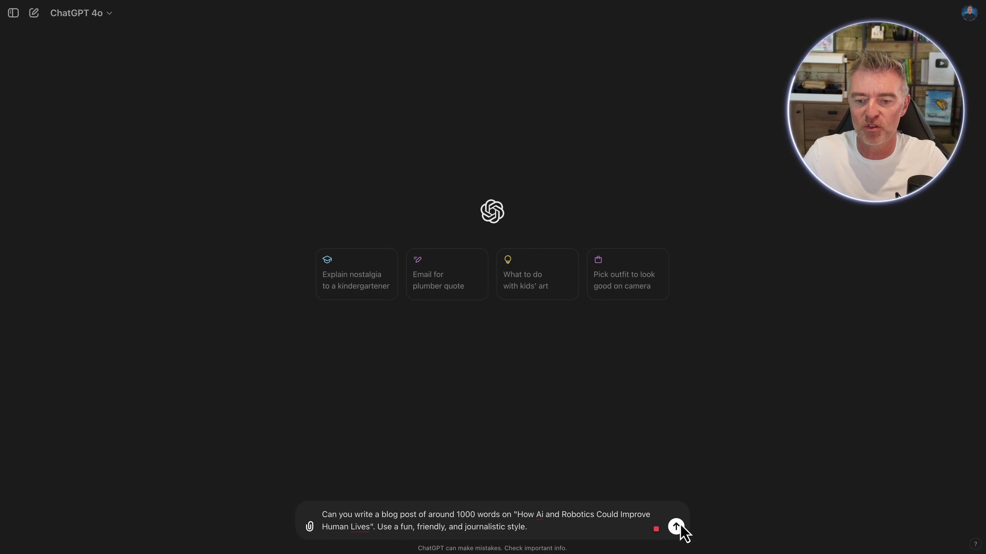
- Send the blog post request and copy ChatGPT's finished 'How AI and Robotics Could Improve Human Lives' article
{"action": "left_click", "coordinate": [676, 528]}
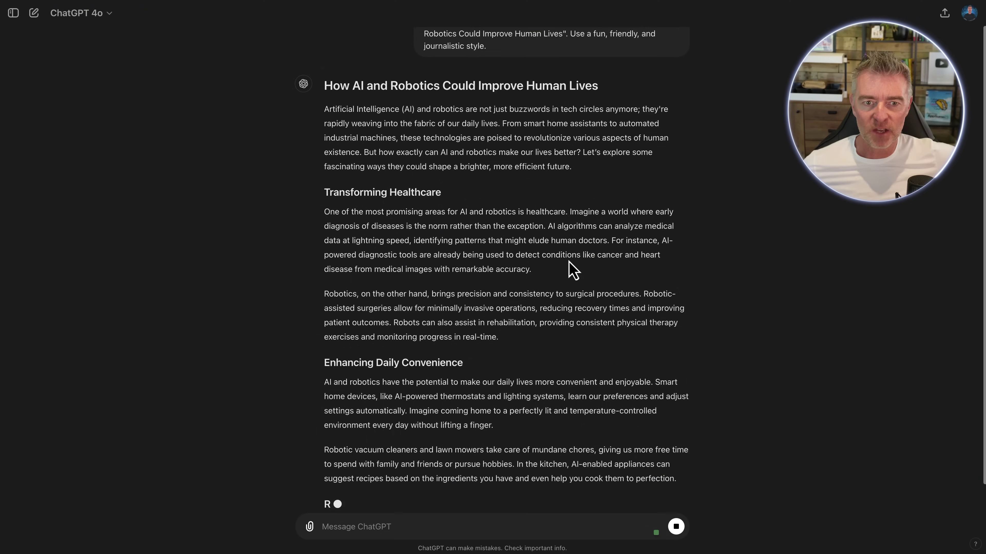
{"action": "scroll", "coordinate": [568, 268], "scroll_direction": "up", "scroll_amount": 2}
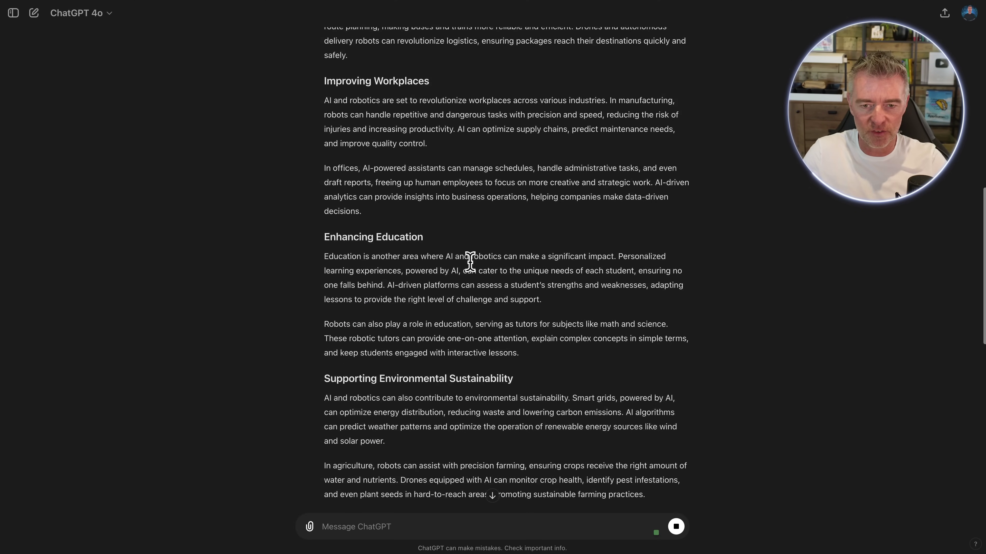
{"action": "scroll", "coordinate": [471, 268], "scroll_direction": "down", "scroll_amount": 5}
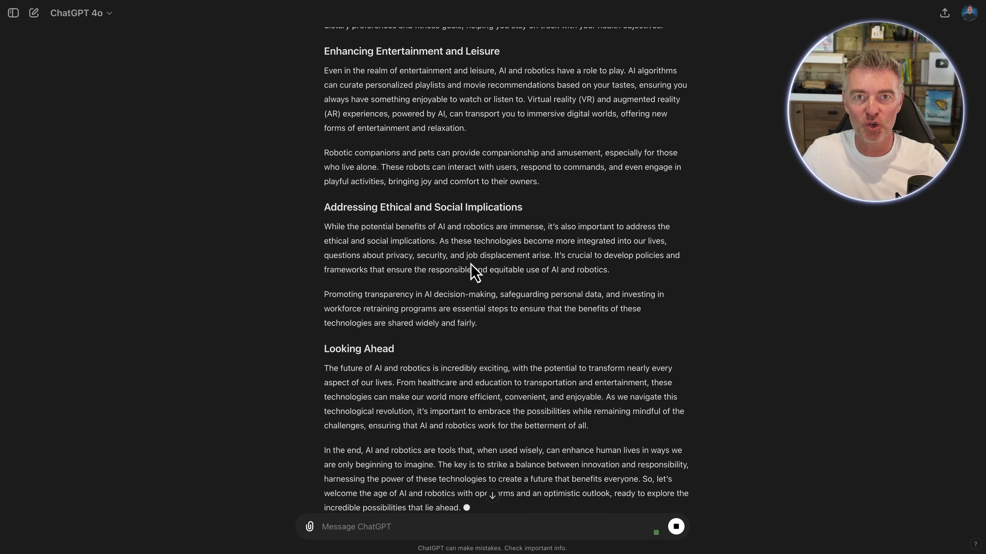
{"action": "scroll", "coordinate": [470, 268], "scroll_direction": "down", "scroll_amount": 2}
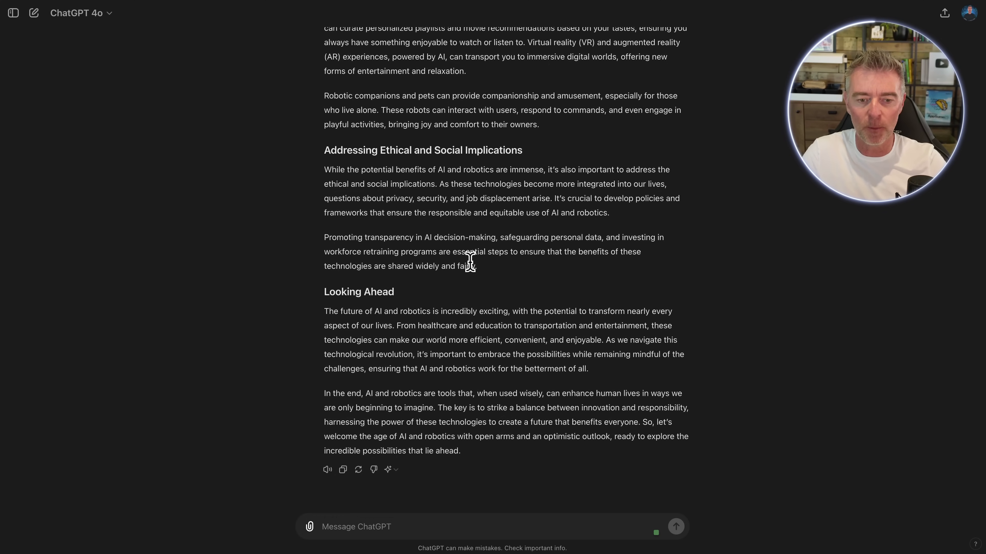
{"action": "left_click", "coordinate": [344, 470]}
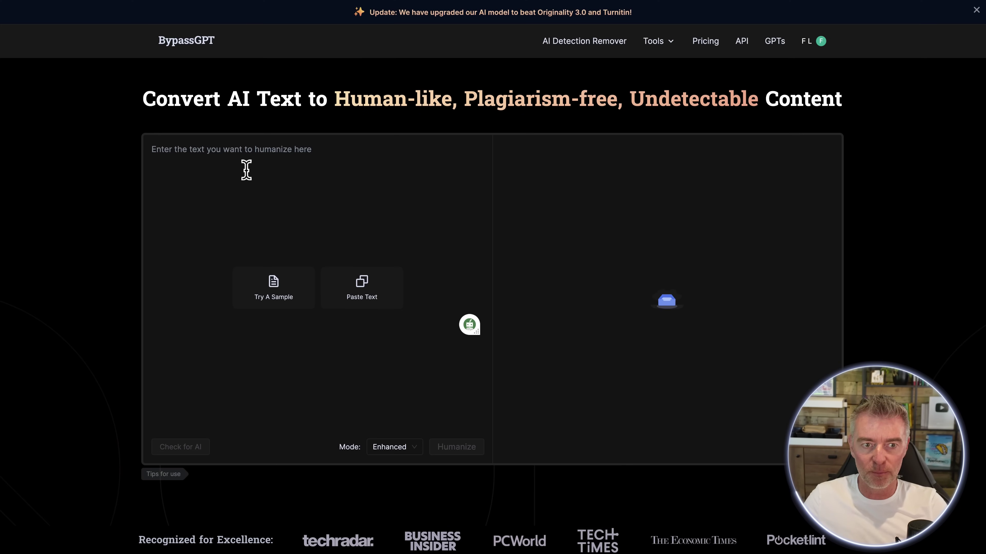
- Paste the copied article into BypassGPT's humanize box, totalling 1,085 words
{"action": "key", "text": "ctrl+v"}
{"action": "scroll", "coordinate": [381, 271], "scroll_direction": "up", "scroll_amount": 10}
{"action": "scroll", "coordinate": [381, 270], "scroll_direction": "up", "scroll_amount": 5}
{"action": "scroll", "coordinate": [273, 427], "scroll_direction": "down", "scroll_amount": 15}
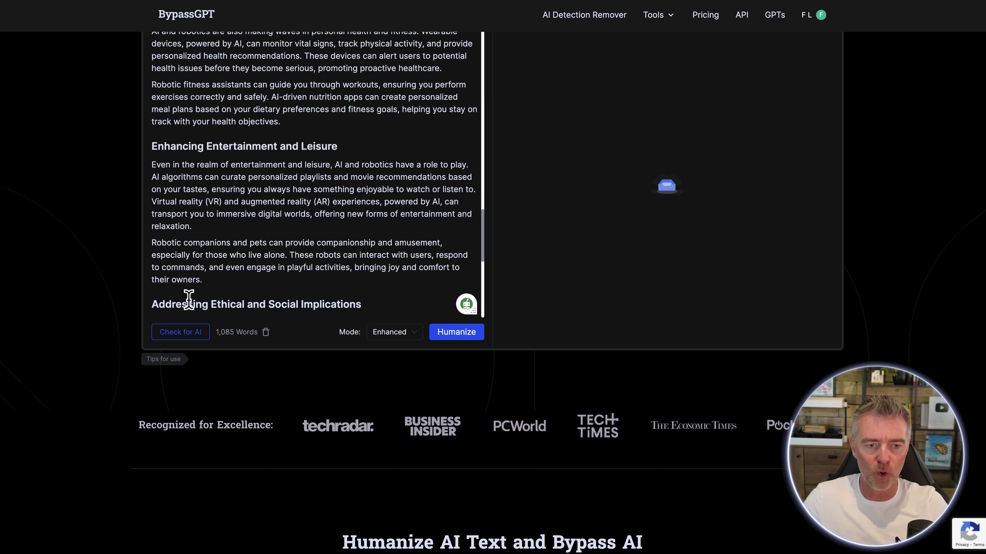
- Run Check for AI on the 1,085-word post and review the 'very likely AI-generated' result
{"action": "left_click", "coordinate": [190, 334]}
{"action": "scroll", "coordinate": [702, 478], "scroll_direction": "down", "scroll_amount": 2}
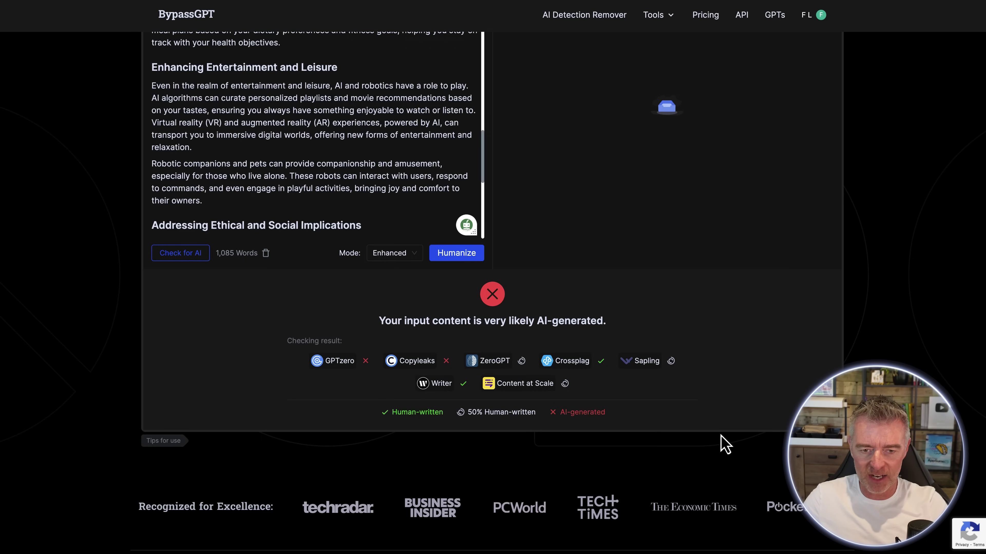
{"action": "scroll", "coordinate": [722, 445], "scroll_direction": "down", "scroll_amount": 2}
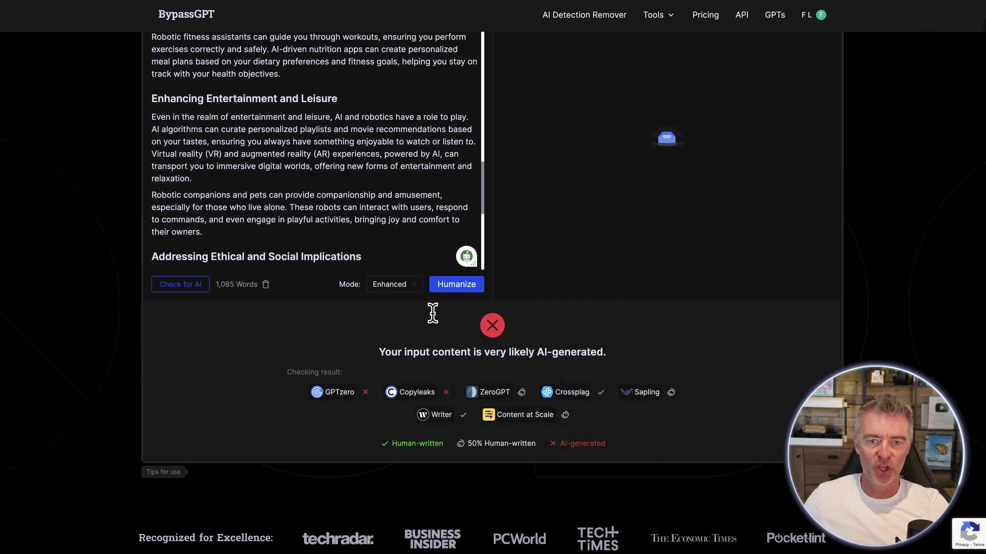
{"action": "scroll", "coordinate": [416, 200], "scroll_direction": "up", "scroll_amount": 5}
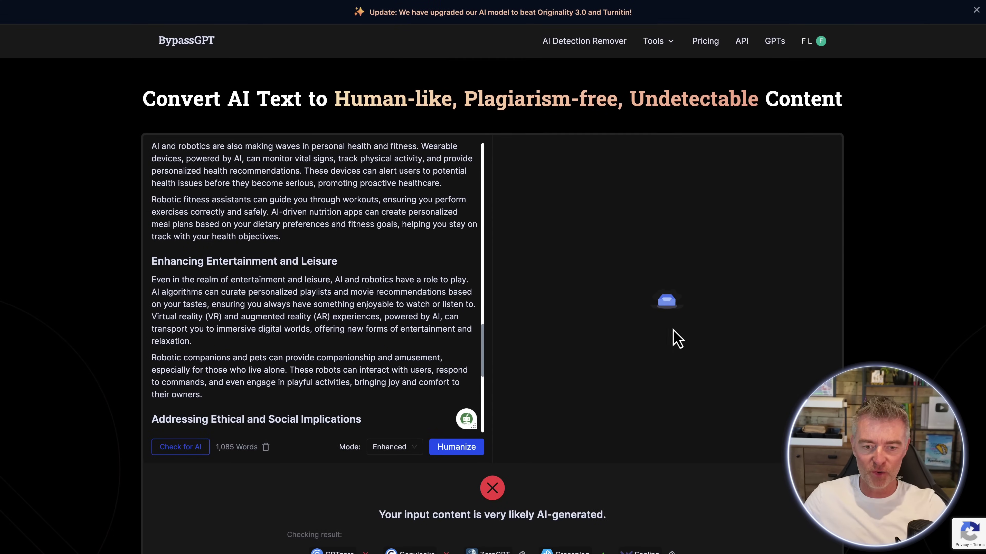
{"action": "scroll", "coordinate": [379, 337], "scroll_direction": "down", "scroll_amount": 3}
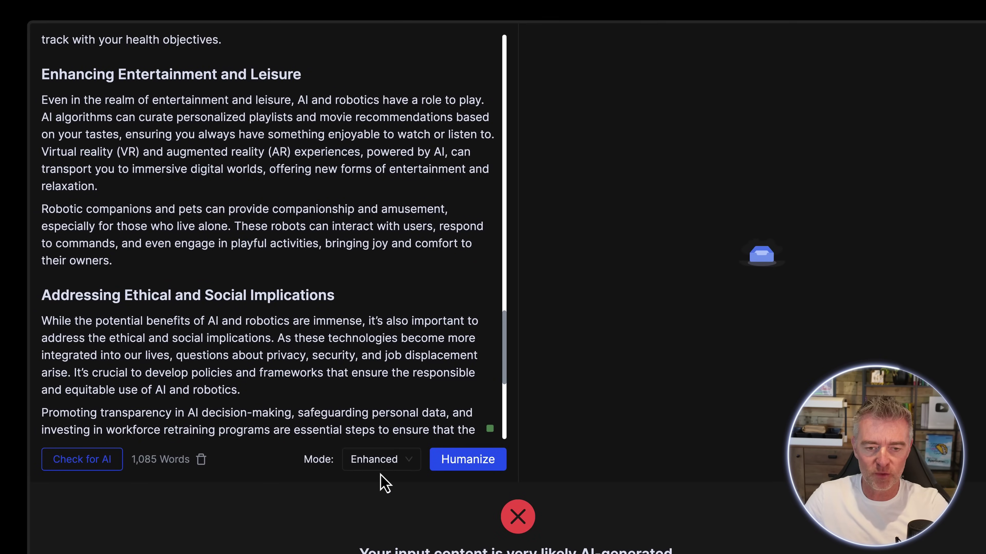
- Keep Enhanced mode and humanize the post into a 1,281-word rewrite
{"action": "left_click", "coordinate": [393, 450]}
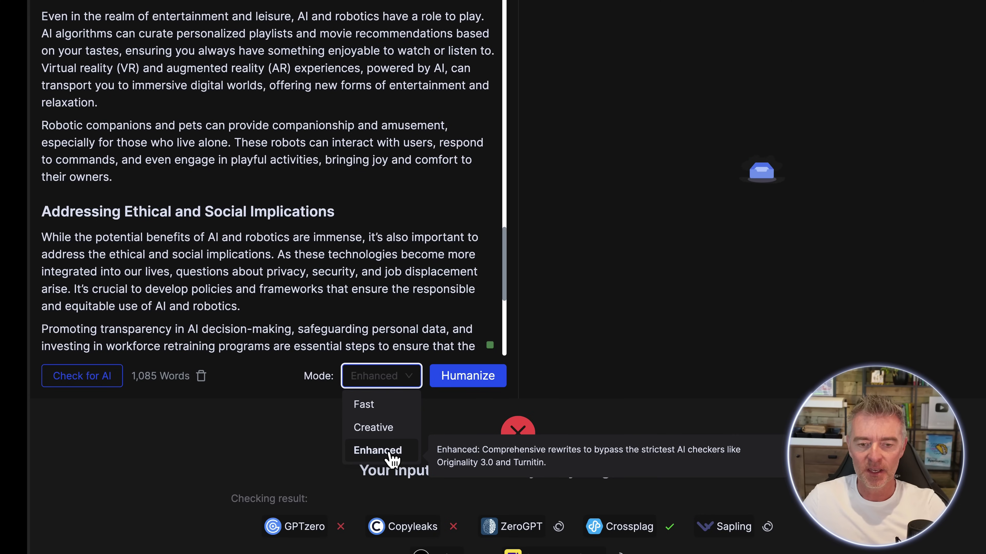
{"action": "left_click", "coordinate": [391, 452]}
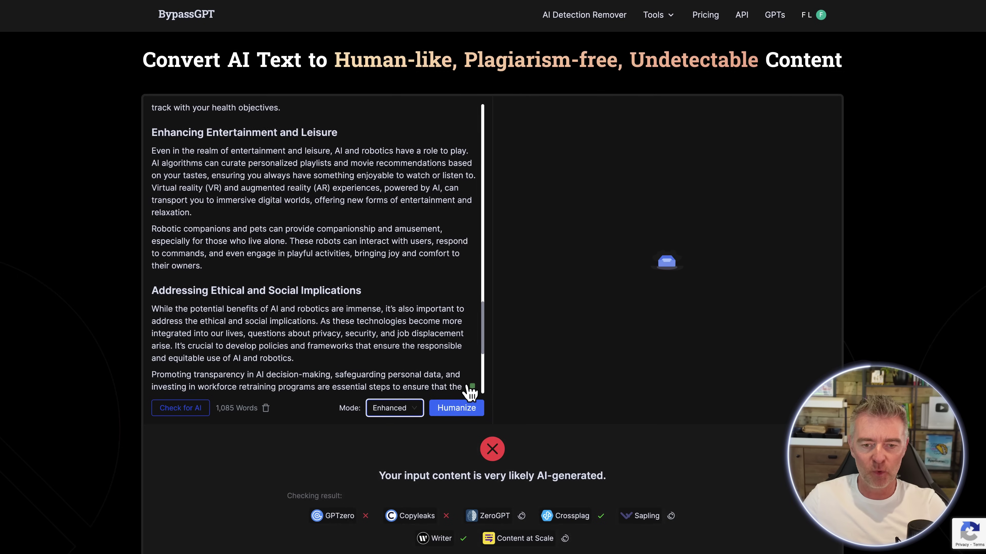
{"action": "left_click", "coordinate": [471, 381]}
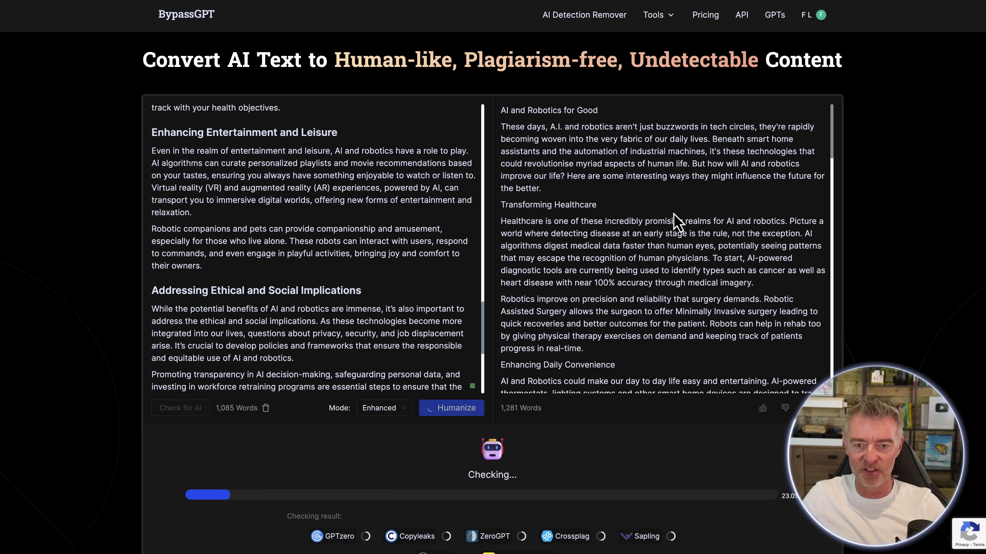
- Review the human-written detector results for the 1,281-word rewrite and copy the humanized text
{"action": "scroll", "coordinate": [678, 220], "scroll_direction": "down", "scroll_amount": 2}
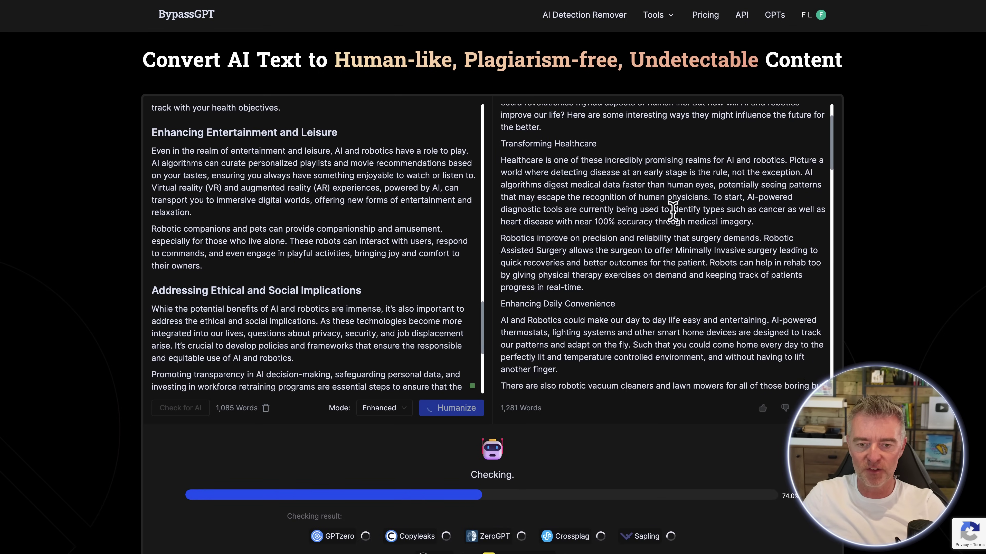
{"action": "scroll", "coordinate": [819, 336], "scroll_direction": "down", "scroll_amount": 3}
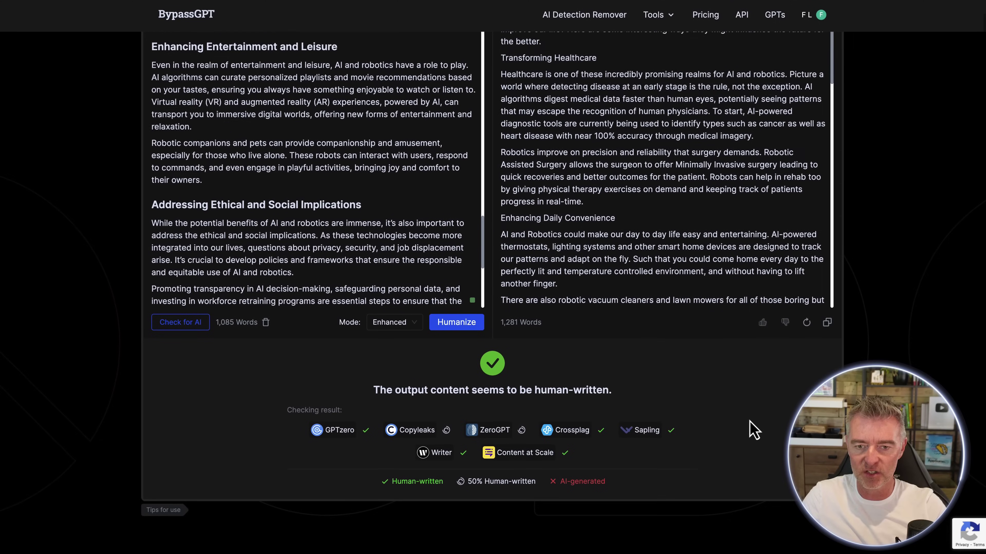
{"action": "scroll", "coordinate": [752, 429], "scroll_direction": "up", "scroll_amount": 1}
{"action": "left_click", "coordinate": [828, 345]}
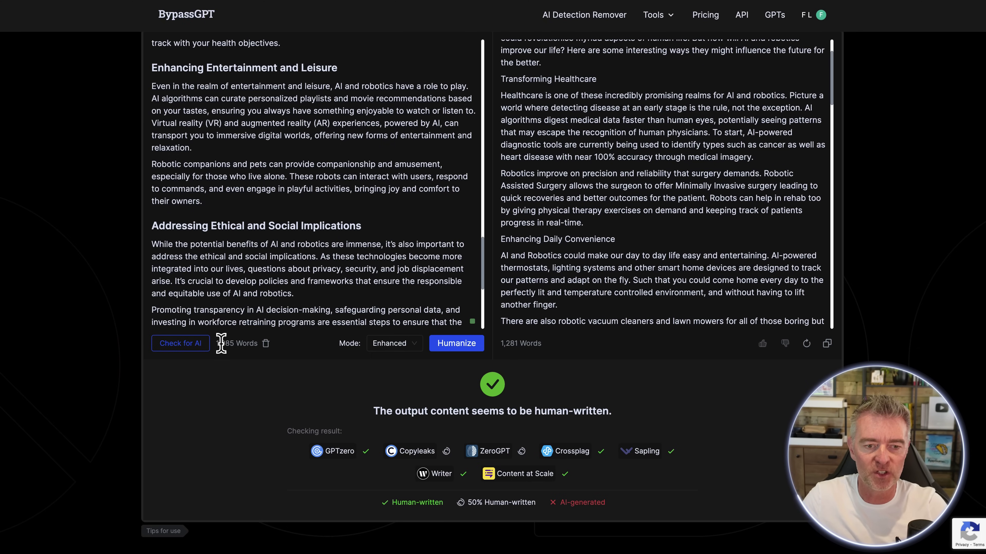
{"action": "scroll", "coordinate": [663, 349], "scroll_direction": "up", "scroll_amount": 5}
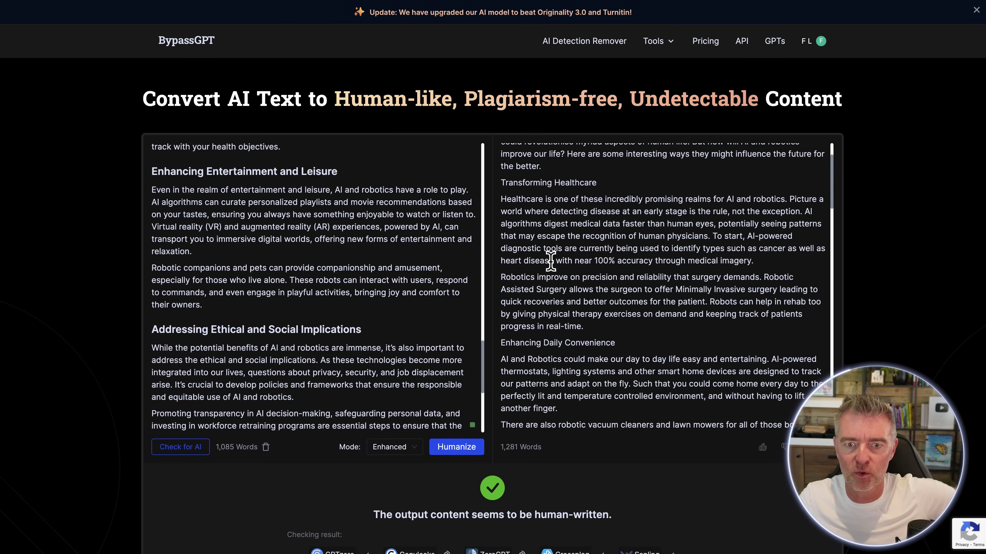
{"action": "scroll", "coordinate": [550, 262], "scroll_direction": "up", "scroll_amount": 1}
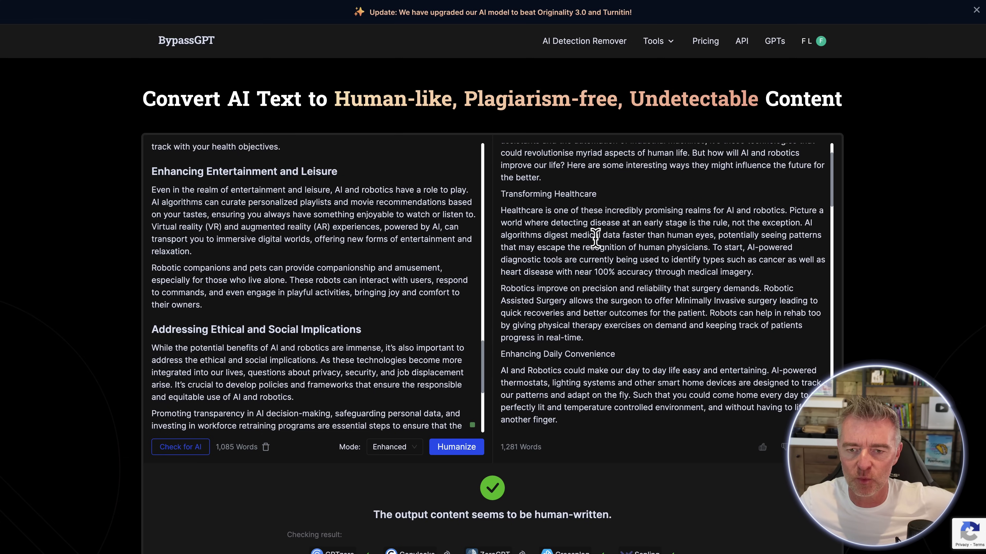
{"action": "scroll", "coordinate": [724, 272], "scroll_direction": "down", "scroll_amount": 1}
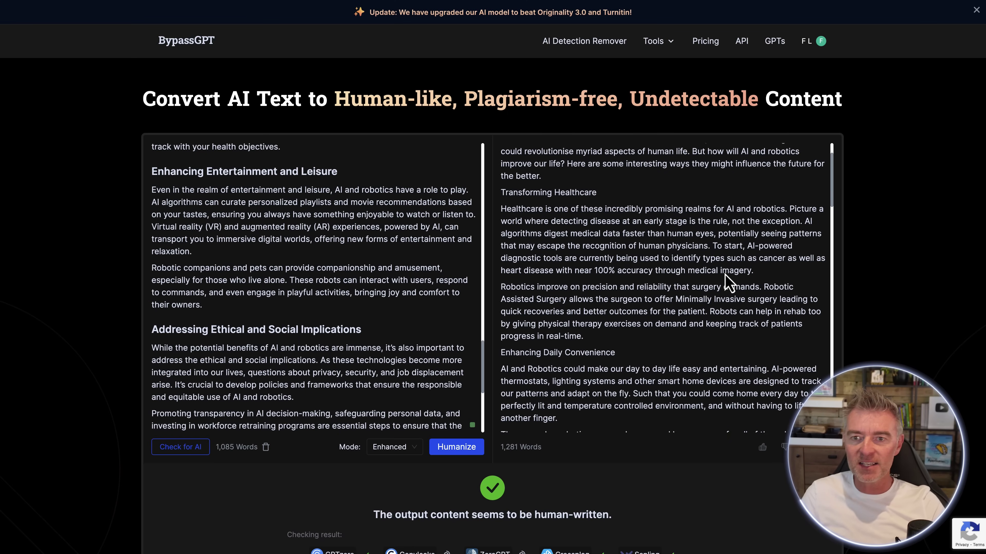
{"action": "scroll", "coordinate": [725, 273], "scroll_direction": "up", "scroll_amount": 3}
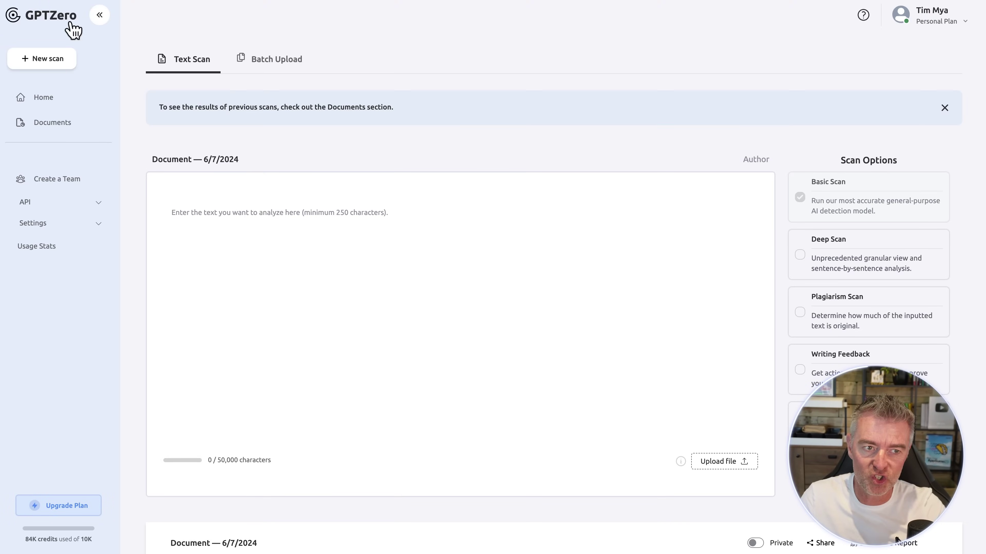
- Paste the rewrite into GPTZero and run a Basic Scan, getting a Human verdict for 1,264 words
{"action": "left_click", "coordinate": [223, 211]}
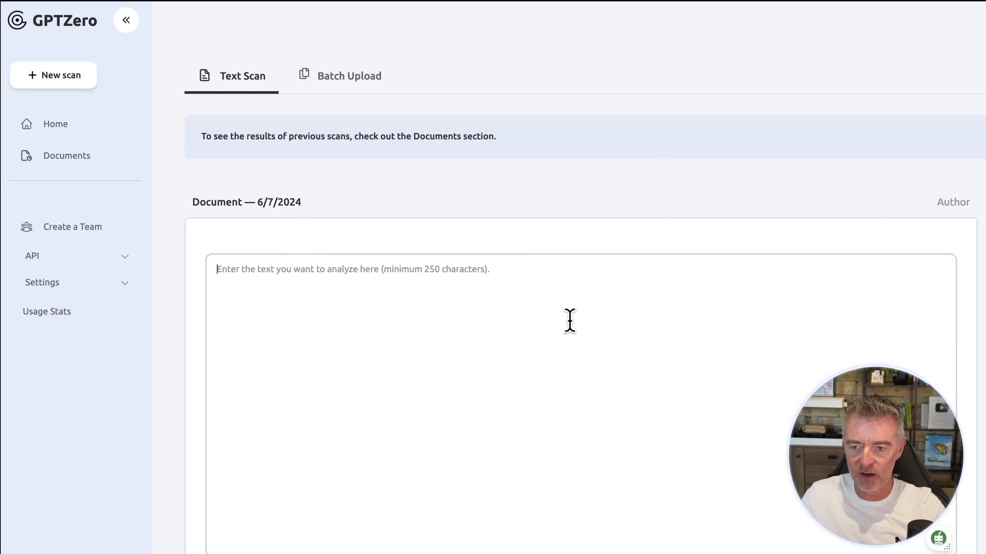
{"action": "key", "text": "ctrl+v"}
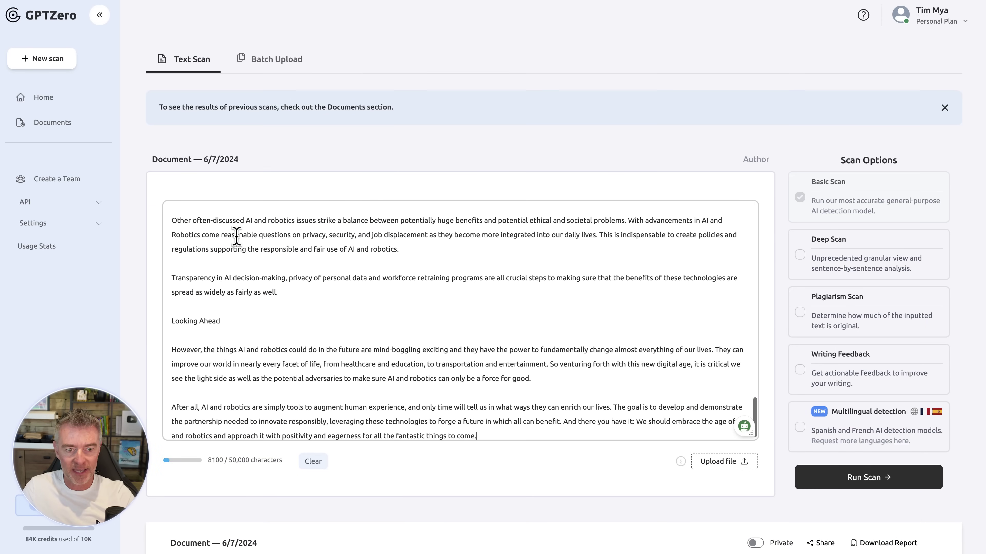
{"action": "scroll", "coordinate": [239, 264], "scroll_direction": "up", "scroll_amount": 15}
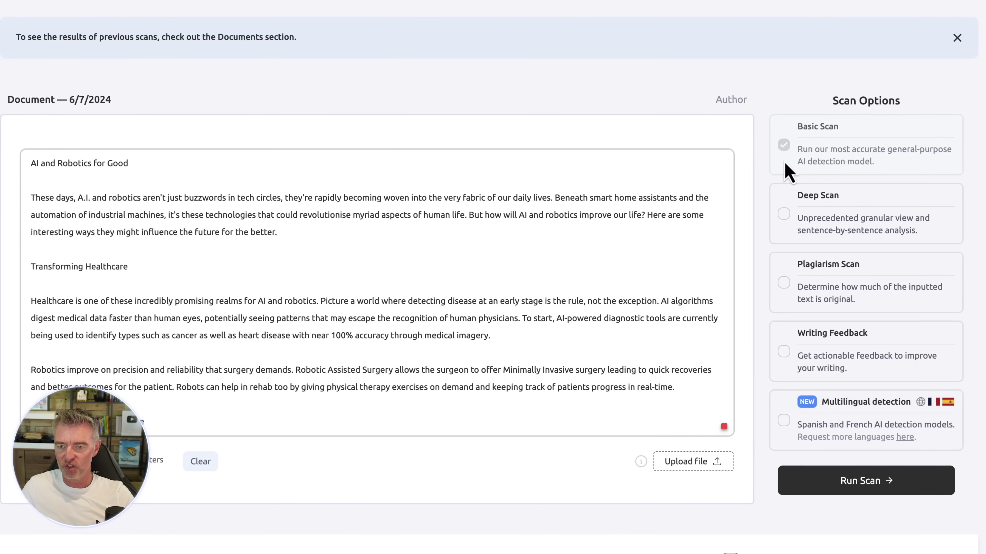
{"action": "left_click", "coordinate": [866, 486]}
{"action": "scroll", "coordinate": [659, 37], "scroll_direction": "down", "scroll_amount": 2}
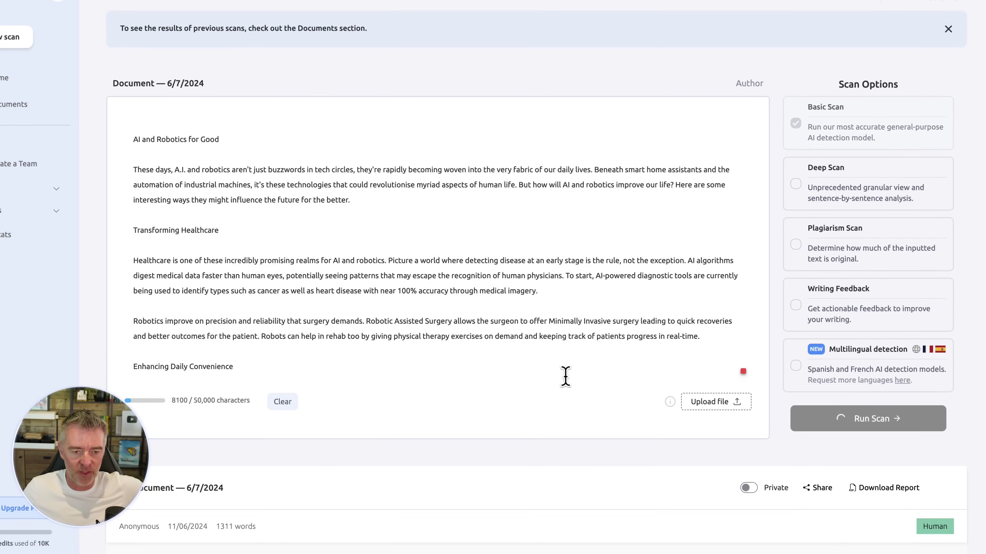
{"action": "scroll", "coordinate": [520, 363], "scroll_direction": "down", "scroll_amount": 2}
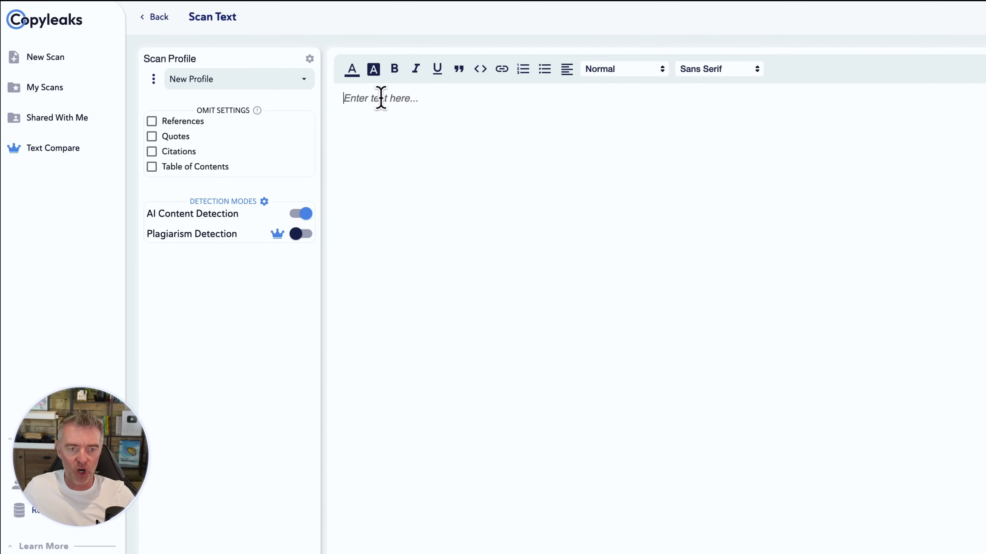
- Paste the rewrite into Copyleaks and scan it, getting 0% AI content
{"action": "key", "text": "ctrl+v"}
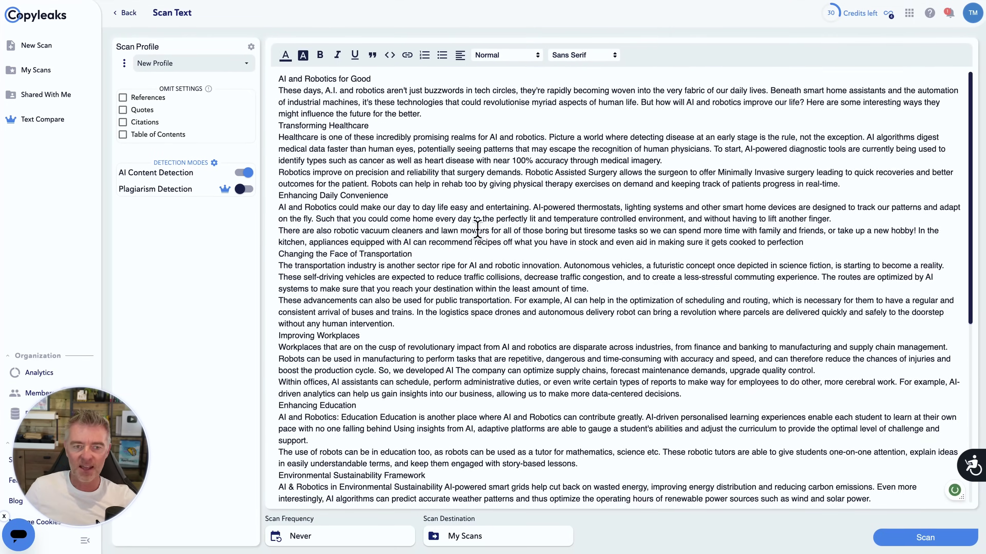
{"action": "left_click", "coordinate": [927, 539]}
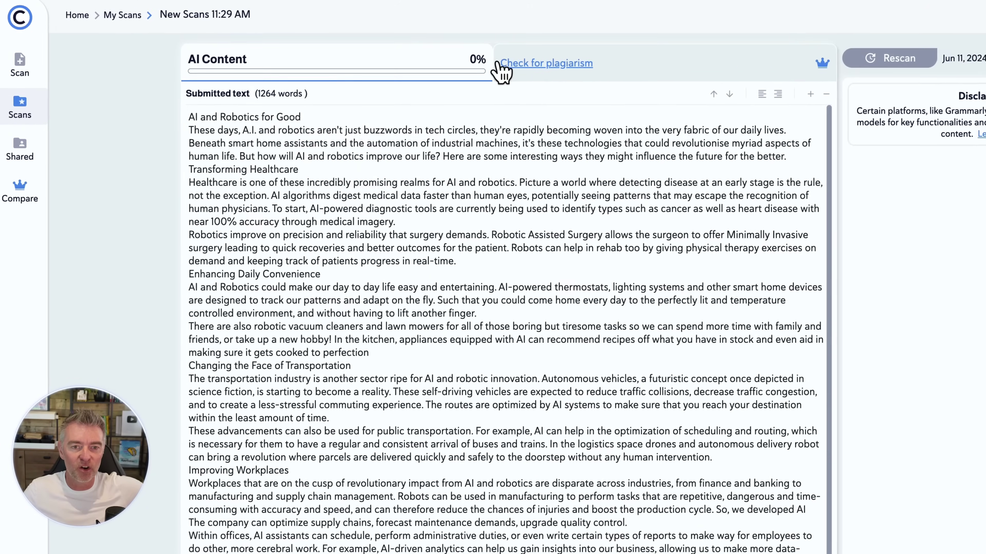
{"action": "mouse_move", "coordinate": [402, 54]}
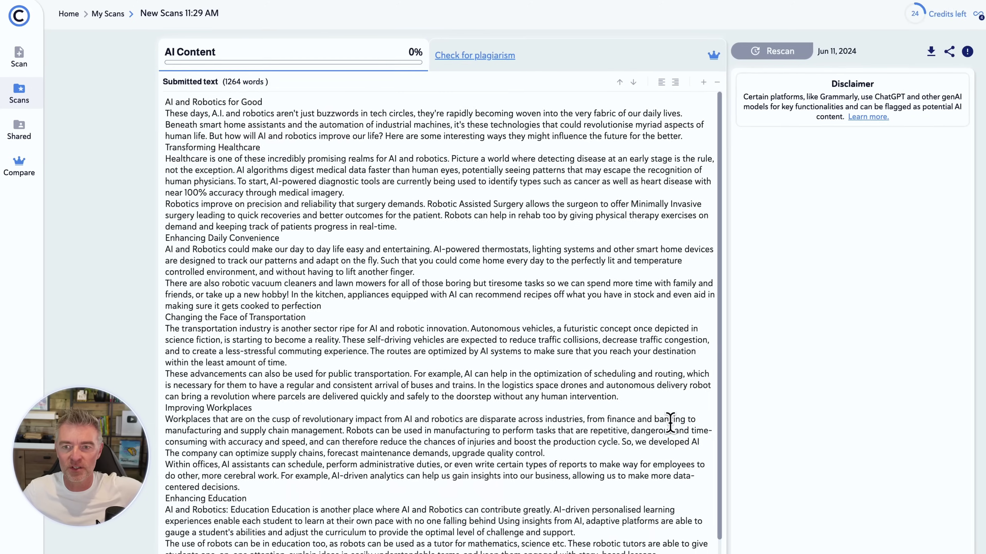
{"action": "scroll", "coordinate": [671, 422], "scroll_direction": "down", "scroll_amount": 2}
{"action": "scroll", "coordinate": [624, 388], "scroll_direction": "up", "scroll_amount": 2}
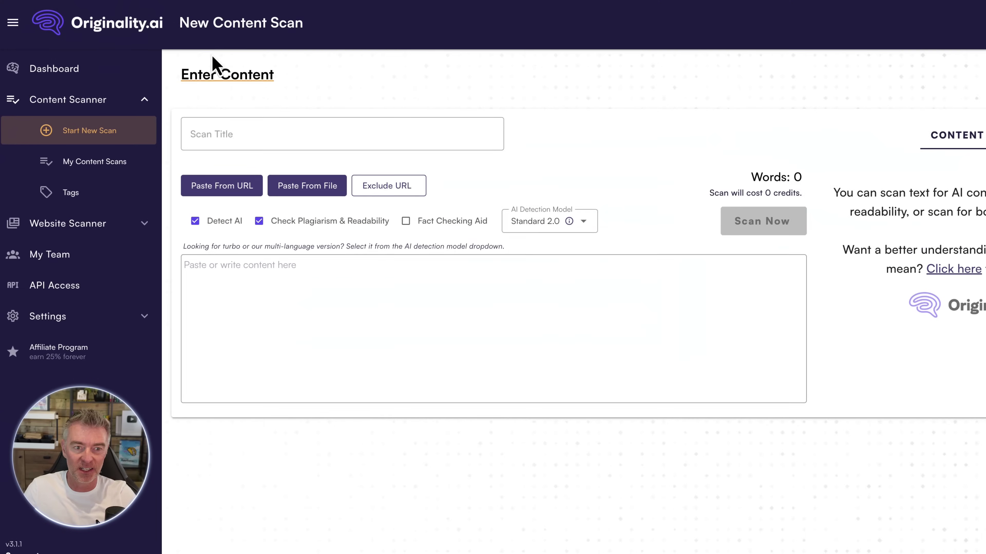
- Scan the pasted rewrite AI-only with Turbo 3.0, scoring 85% Original, 15% AI
{"action": "left_click", "coordinate": [264, 287]}
{"action": "key", "text": "ctrl+v"}
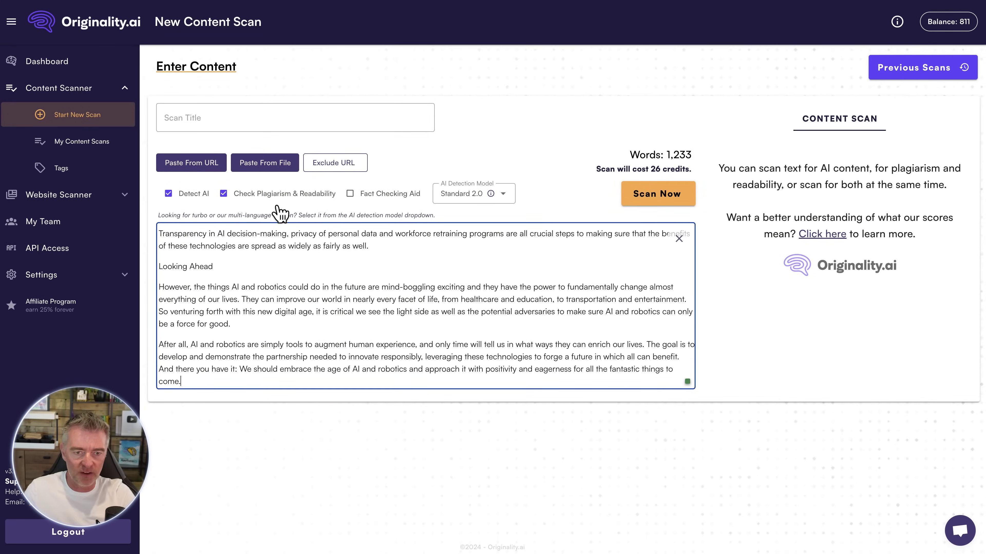
{"action": "left_click", "coordinate": [224, 193]}
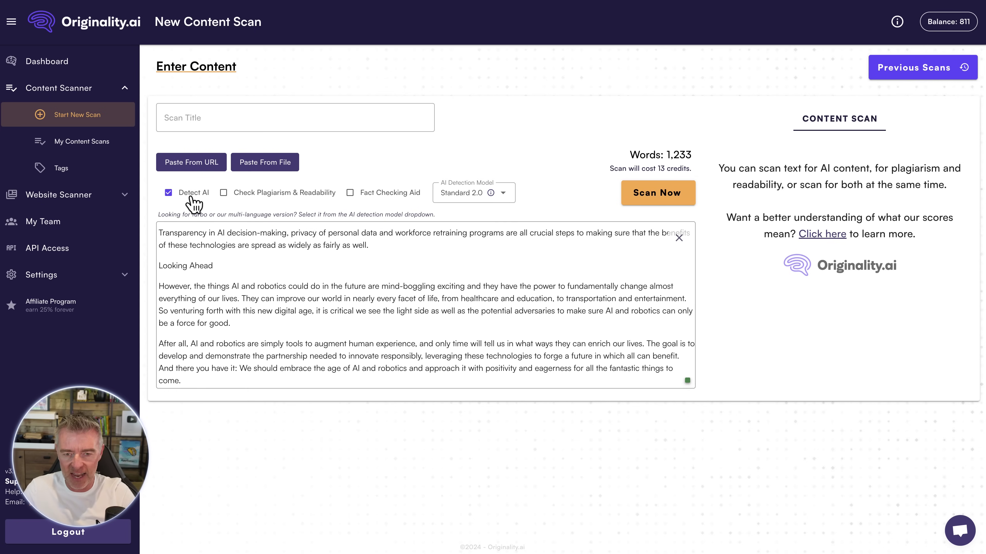
{"action": "left_click", "coordinate": [505, 196]}
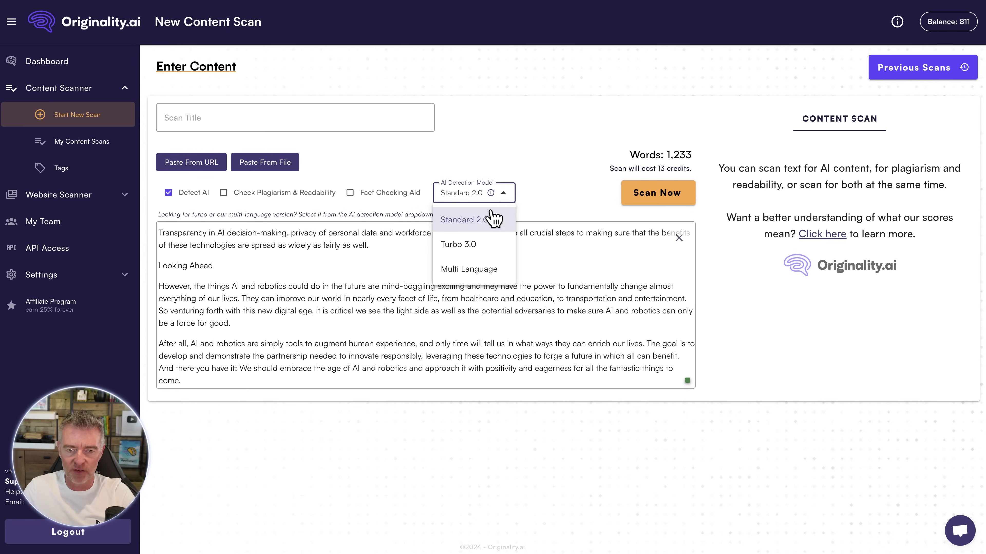
{"action": "left_click", "coordinate": [474, 243]}
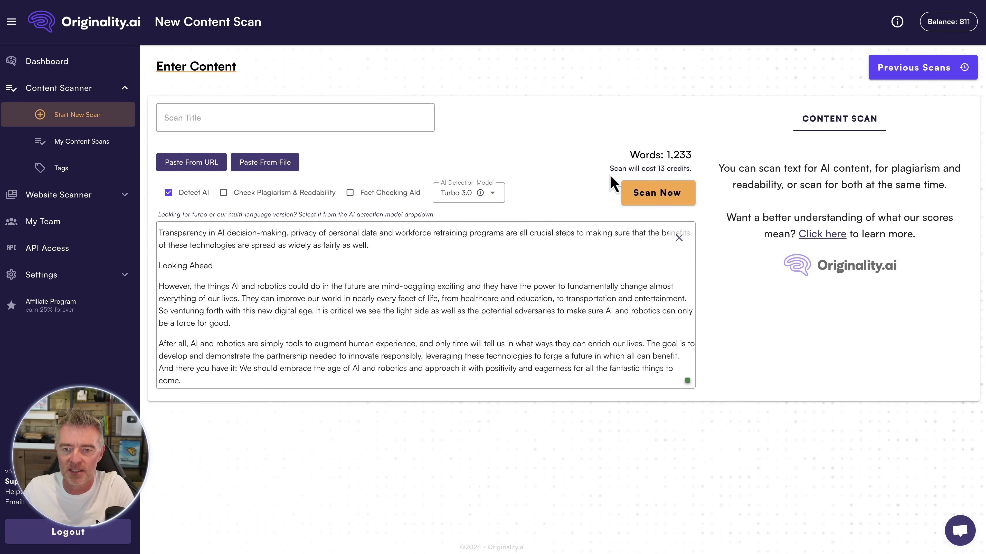
{"action": "left_click", "coordinate": [658, 196]}
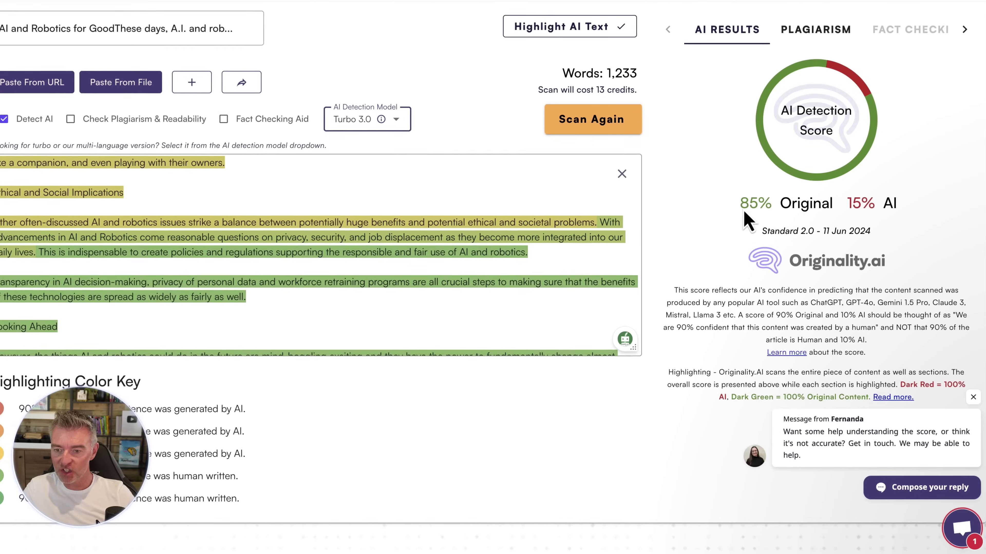
{"action": "double_click", "coordinate": [748, 214]}
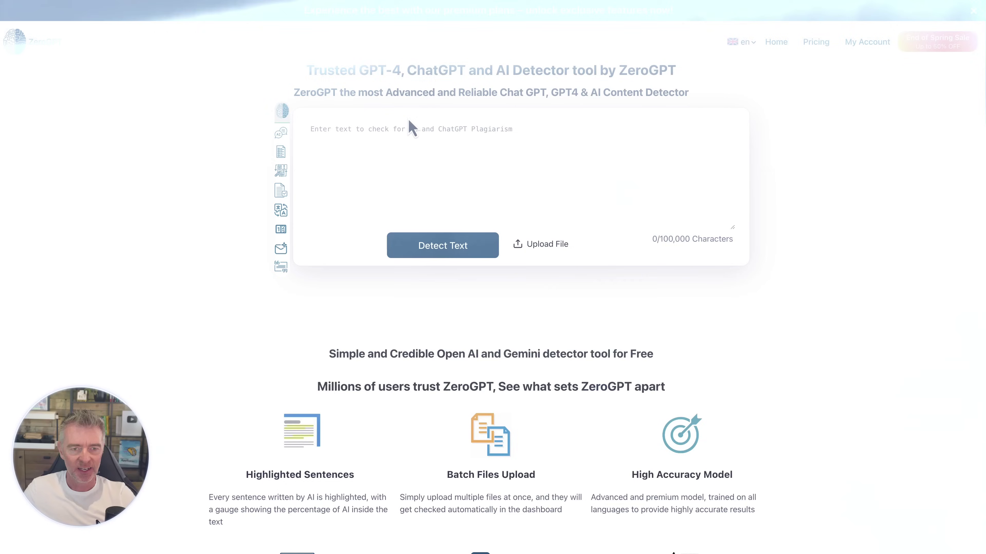
- Paste the rewrite into ZeroGPT and detect it: human-written at 16.54% AI GPT
{"action": "left_click", "coordinate": [369, 129]}
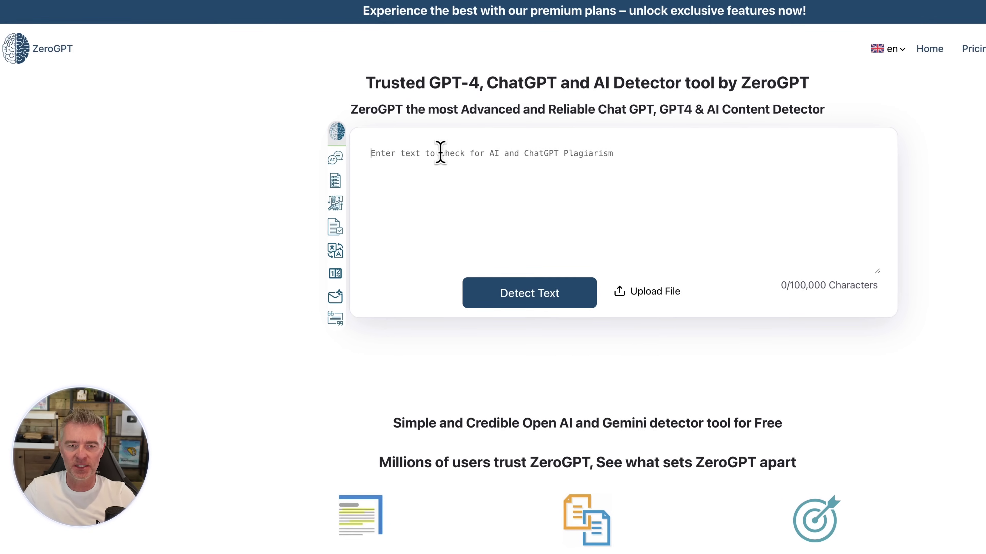
{"action": "key", "text": "ctrl+v"}
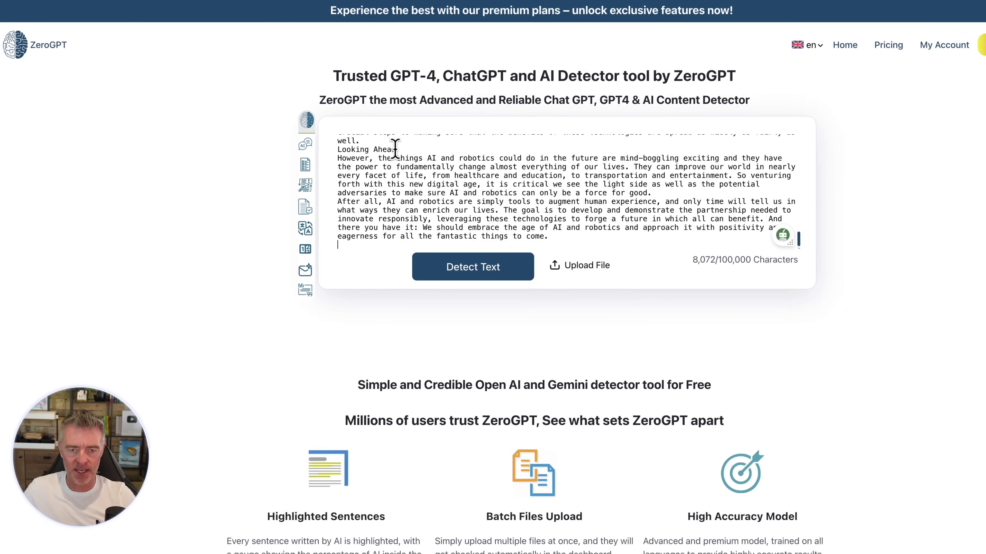
{"action": "left_click", "coordinate": [549, 296]}
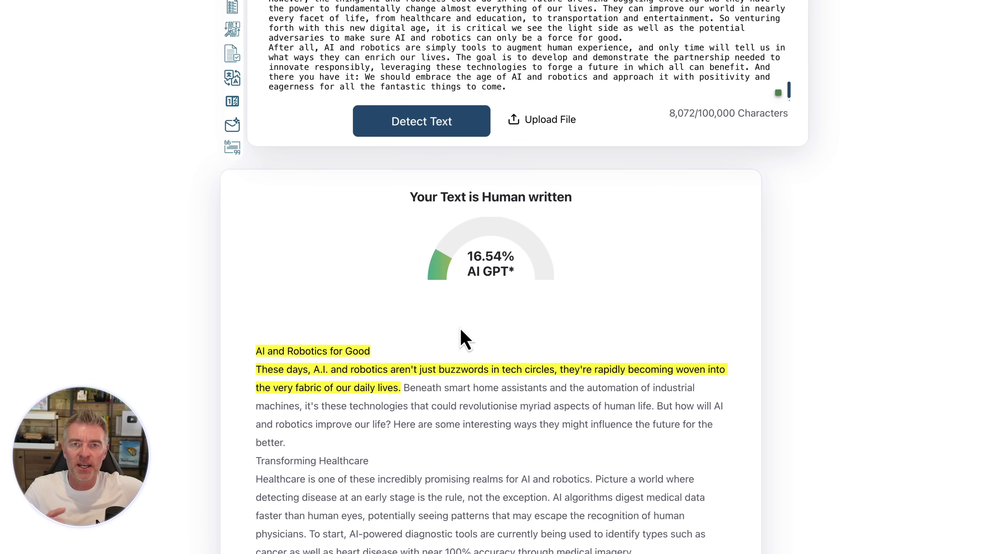
{"action": "scroll", "coordinate": [461, 332], "scroll_direction": "down", "scroll_amount": 15}
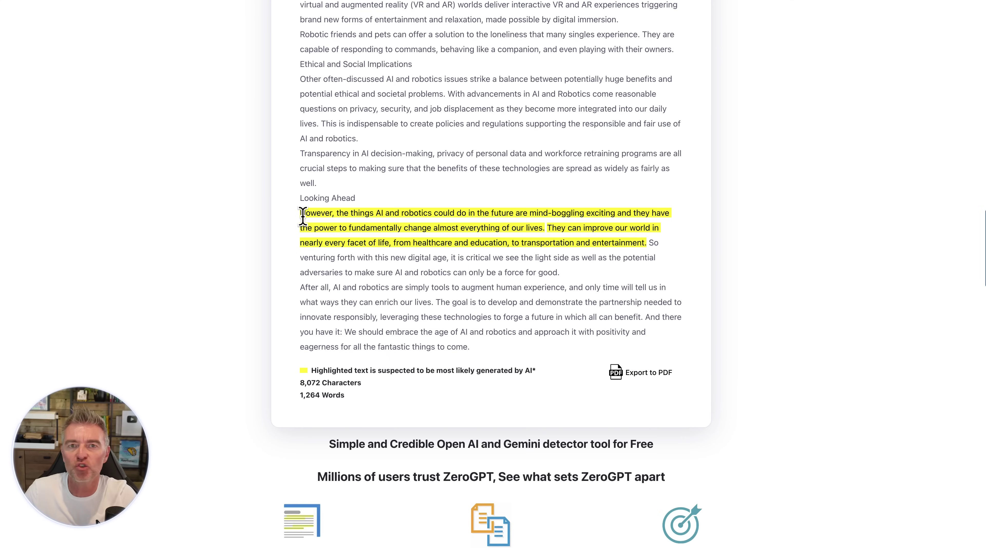
{"action": "left_click_drag", "start_coordinate": [301, 213], "coordinate": [656, 243]}
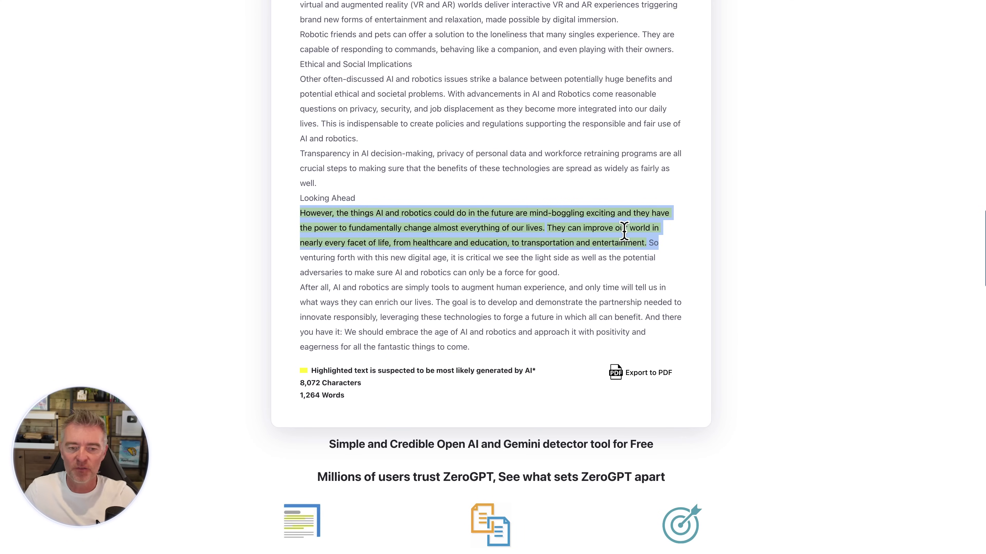
{"action": "scroll", "coordinate": [623, 232], "scroll_direction": "up", "scroll_amount": 15}
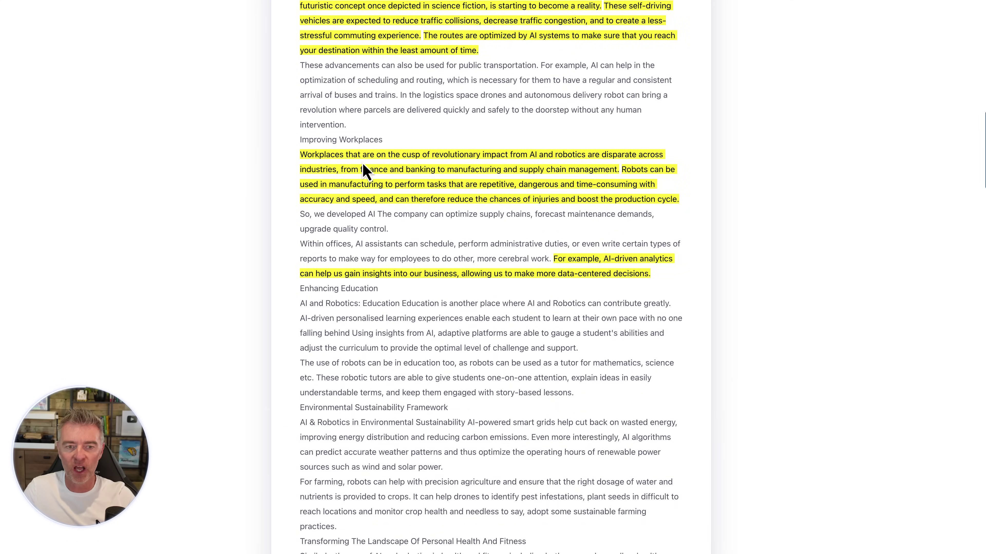
{"action": "scroll", "coordinate": [394, 179], "scroll_direction": "up", "scroll_amount": 10}
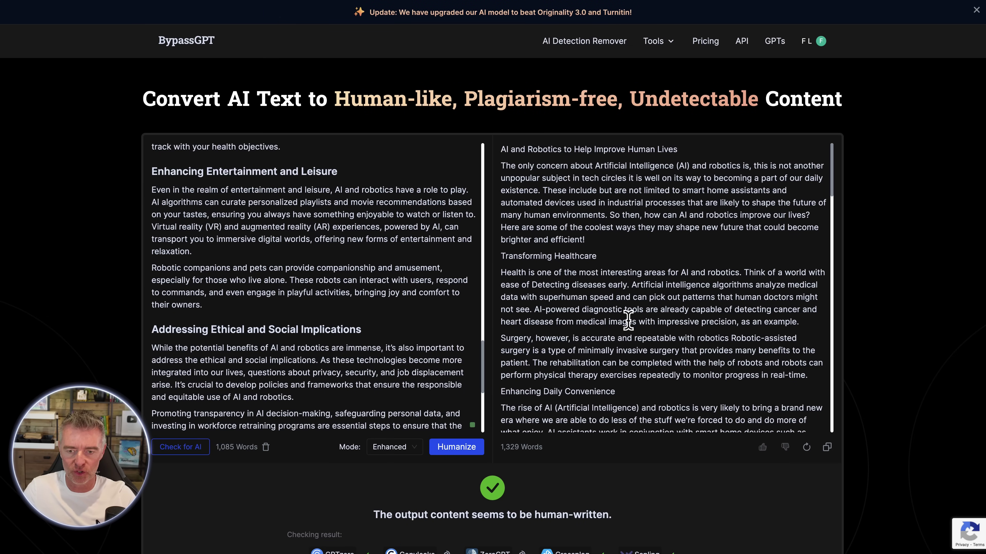
{"action": "scroll", "coordinate": [628, 320], "scroll_direction": "down", "scroll_amount": 8}
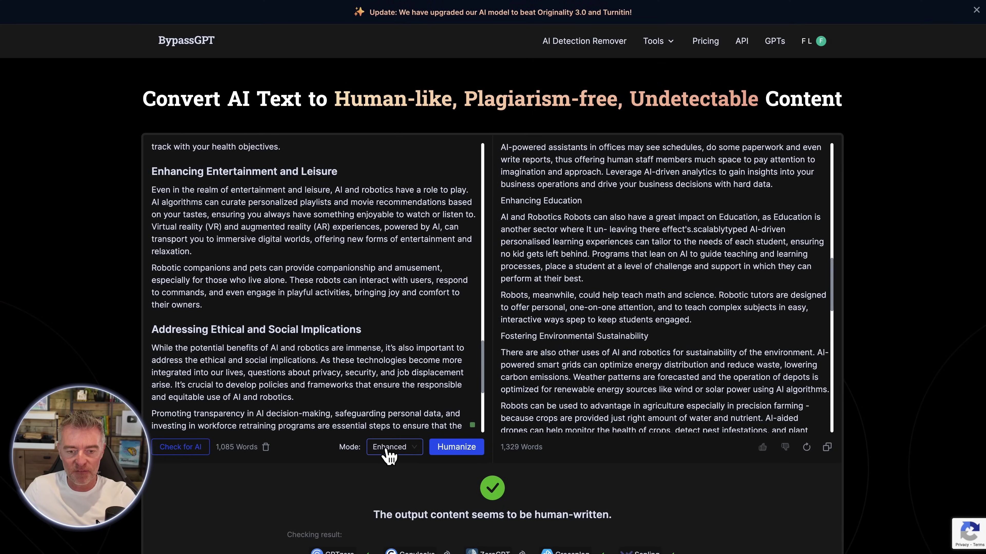
- Switch the humanizing mode to Fast and humanize the original article again
{"action": "left_click", "coordinate": [388, 450]}
{"action": "left_click", "coordinate": [388, 469]}
{"action": "left_click", "coordinate": [461, 452]}
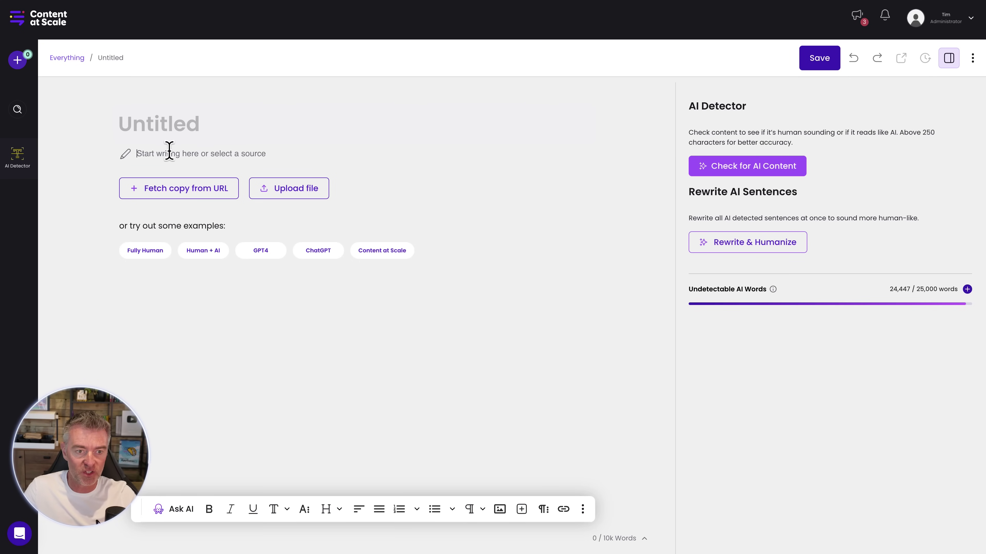
- Paste the AI and Robotics for Good article into Content at Scale and check it for AI content
{"action": "left_click", "coordinate": [170, 152]}
{"action": "key", "text": "ctrl+v"}
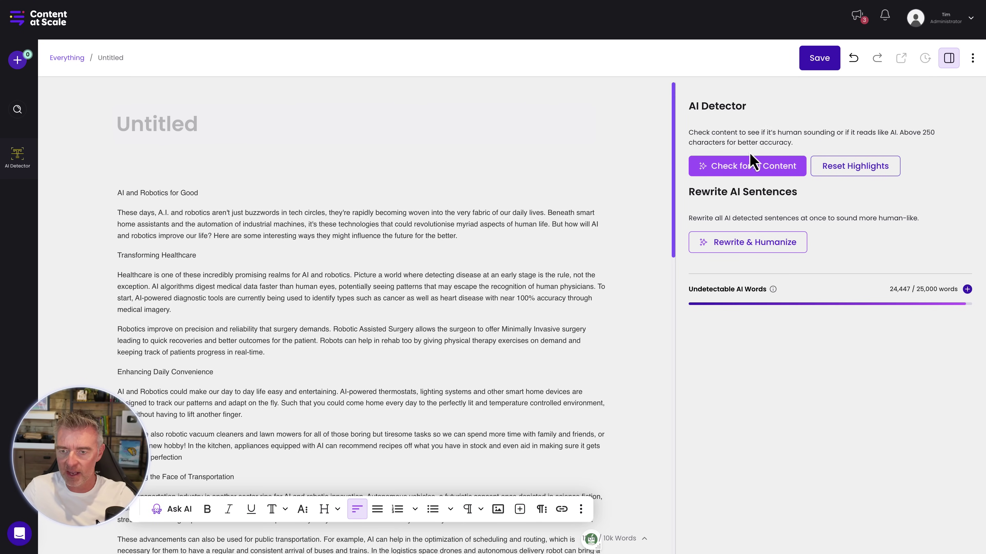
{"action": "left_click", "coordinate": [751, 162]}
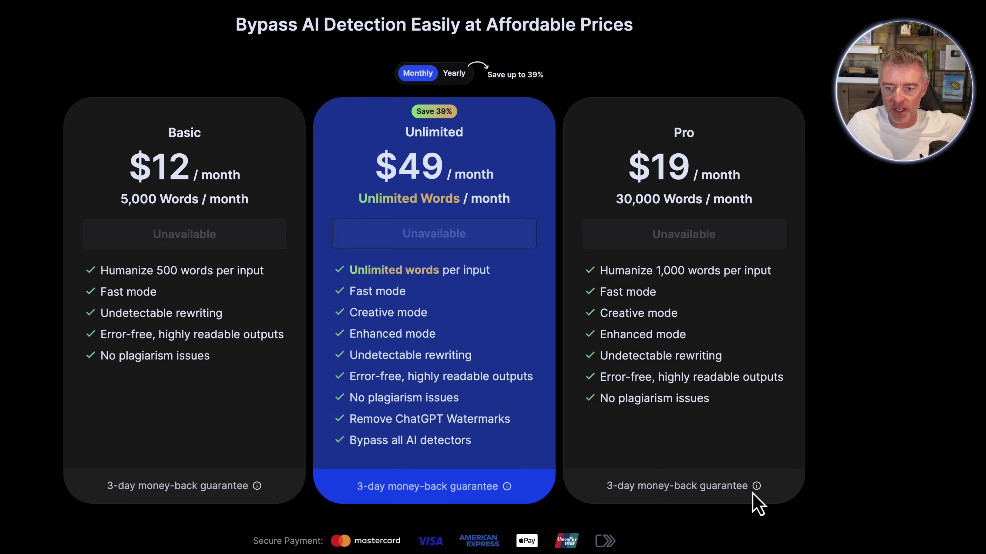
- Review the Basic, Pro and Unlimited plans, then return to the humanizer via the BypassGPT logo
{"action": "mouse_move", "coordinate": [756, 486]}
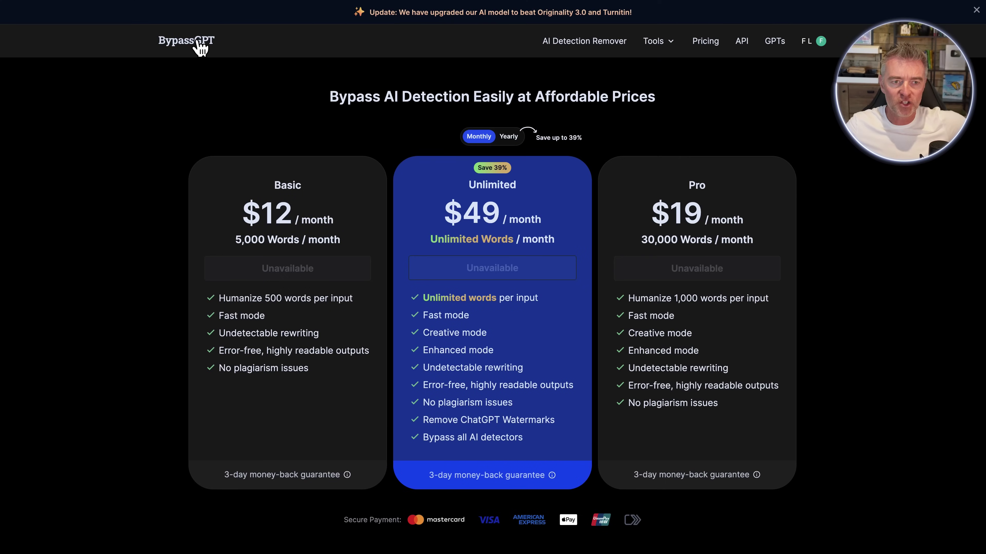
{"action": "left_click", "coordinate": [200, 47]}
{"action": "scroll", "coordinate": [409, 381], "scroll_direction": "down", "scroll_amount": 2}
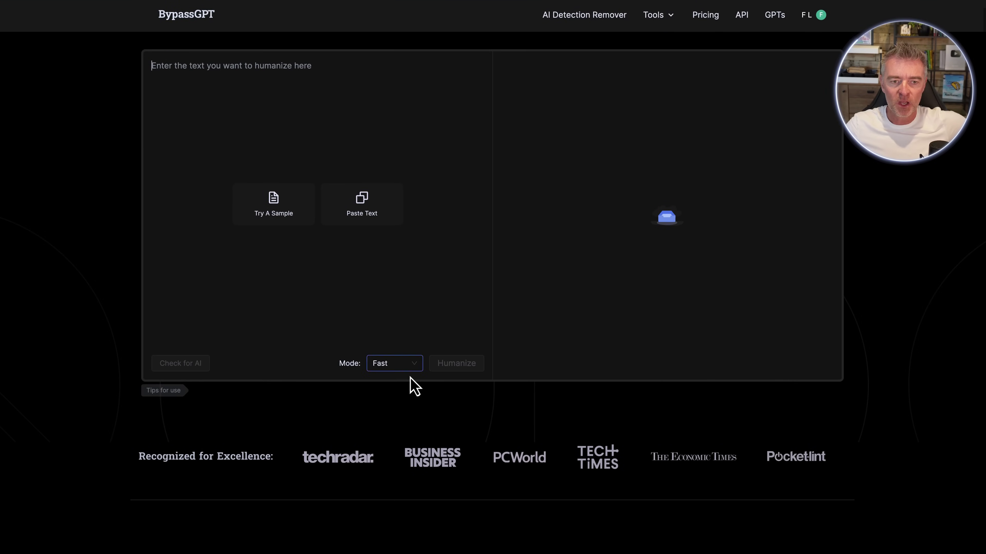
{"action": "left_click", "coordinate": [360, 219]}
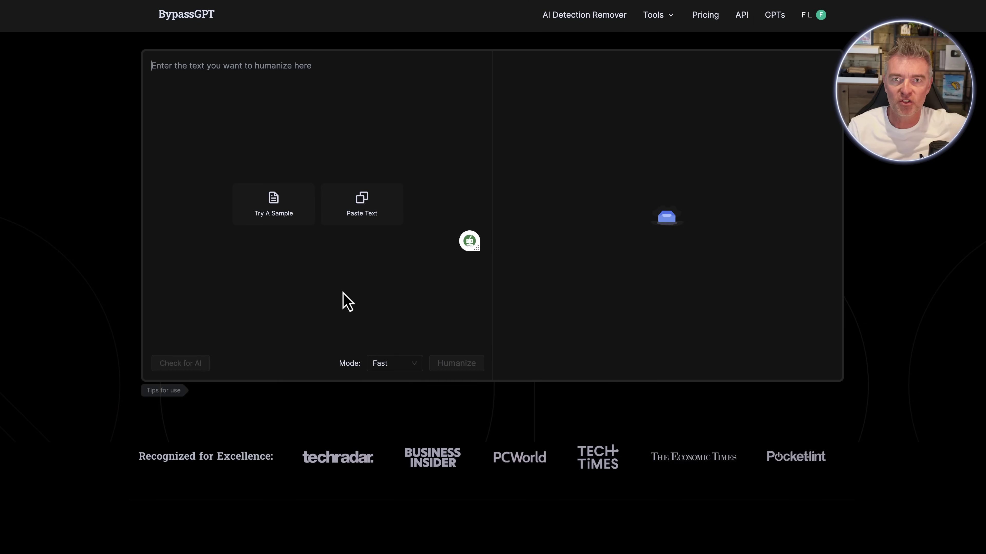